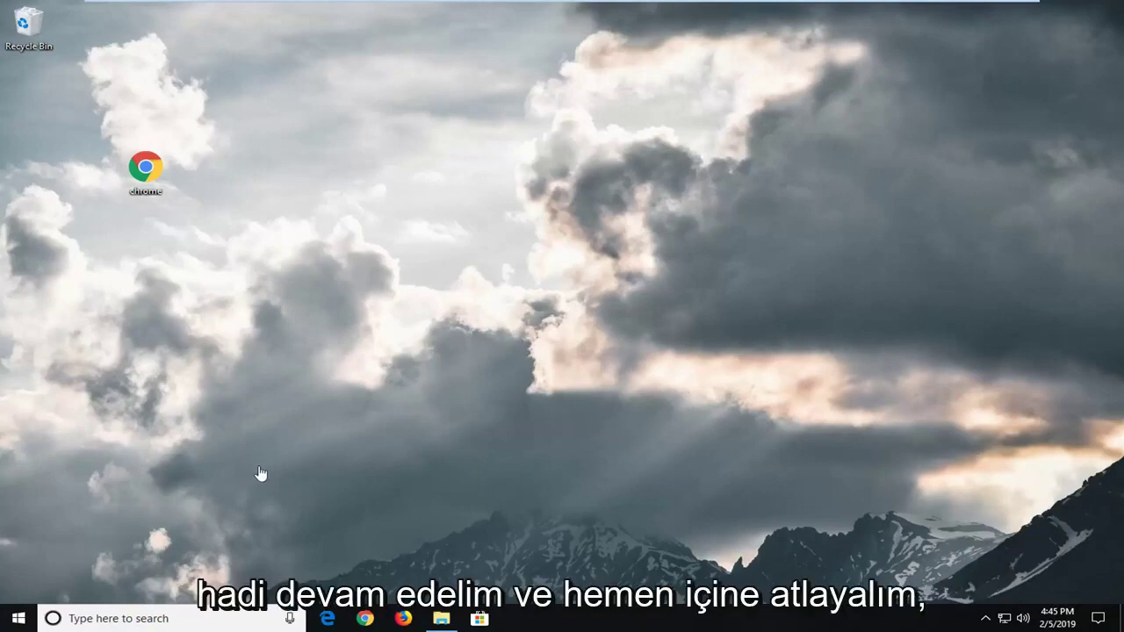
Launch the Services console by searching 'services' from the Start menu
left_click(18, 617)
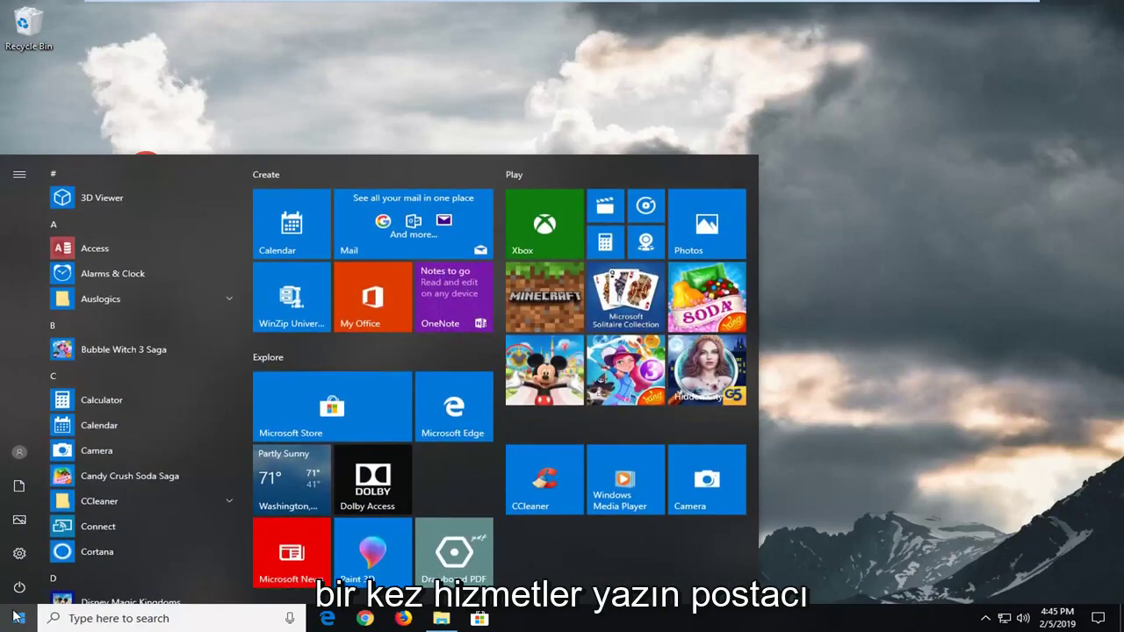
type("services")
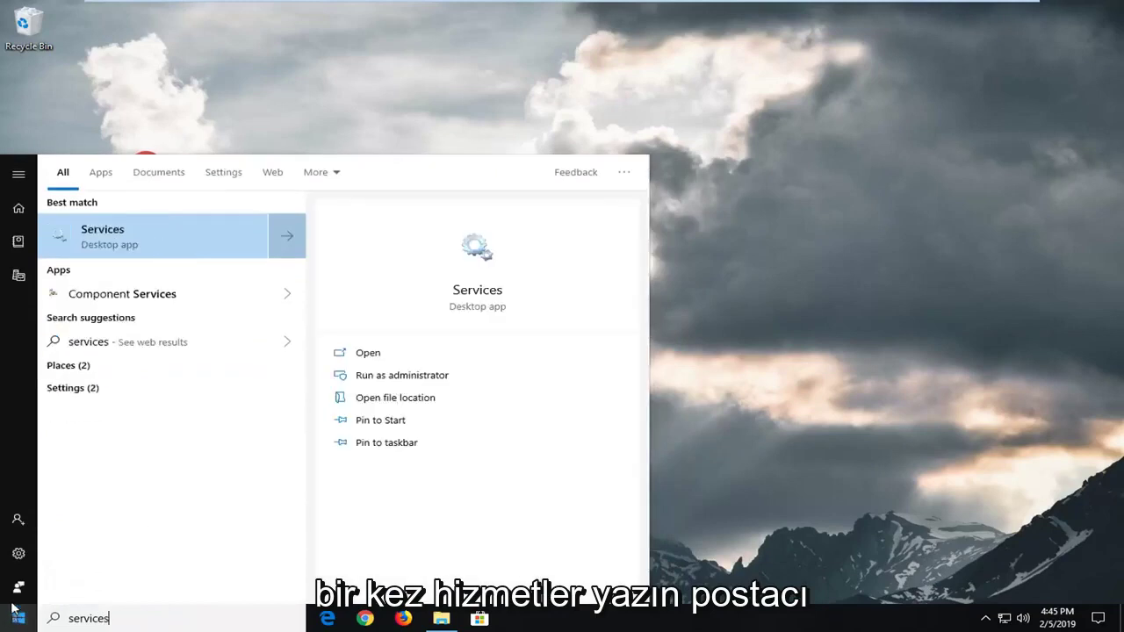
left_click(123, 242)
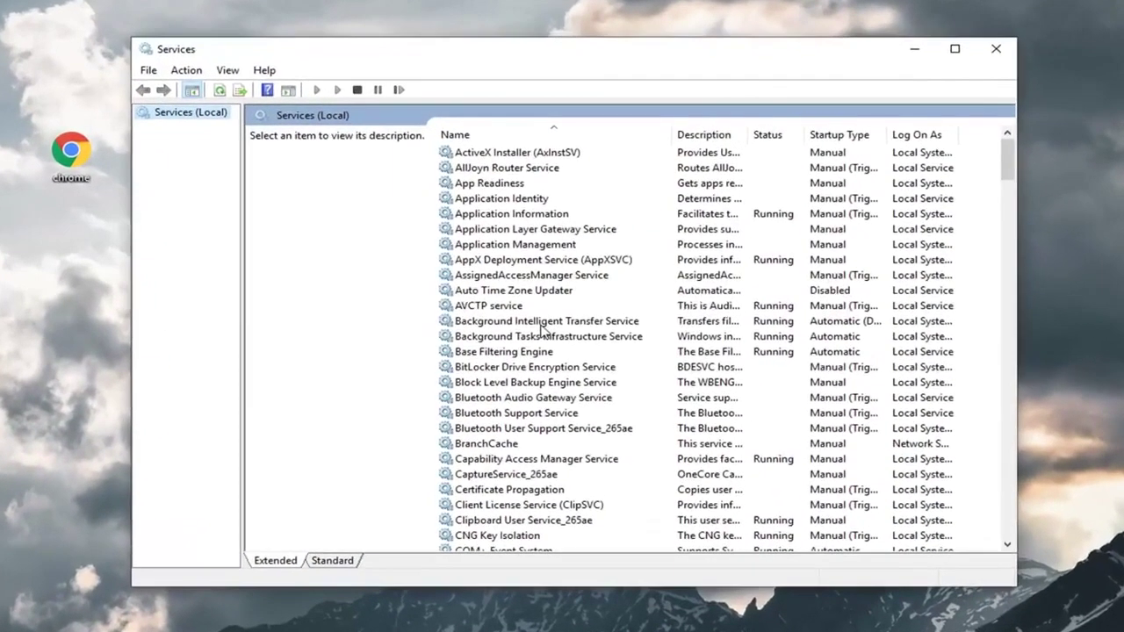
Scroll down the service list and select Windows Modules Installer
left_click(541, 324)
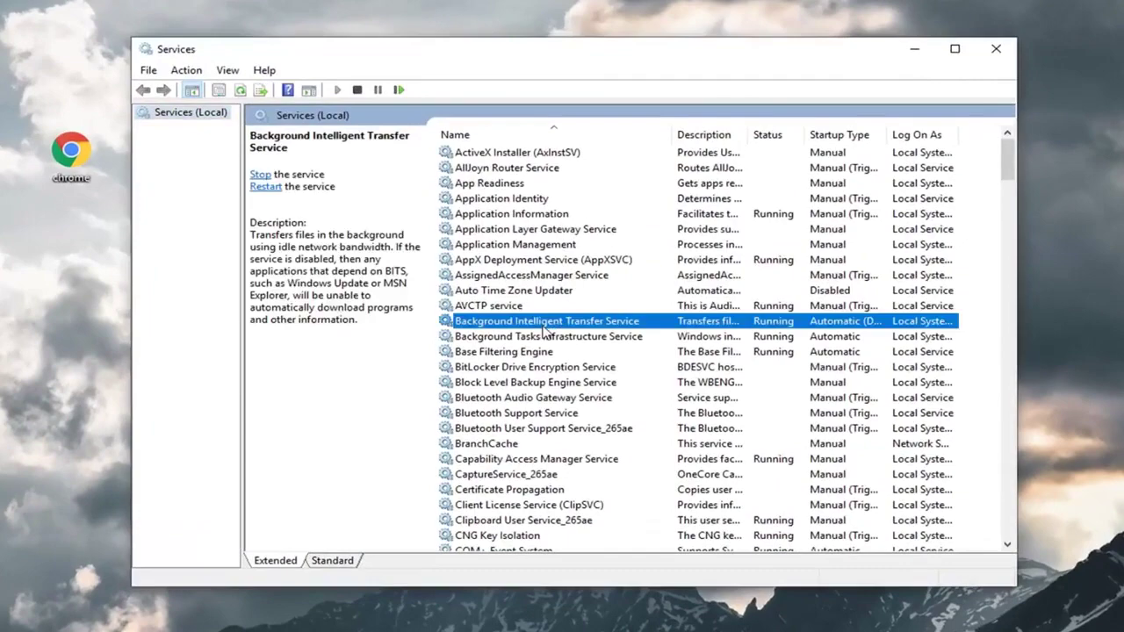
scroll(542, 338, "down", 20)
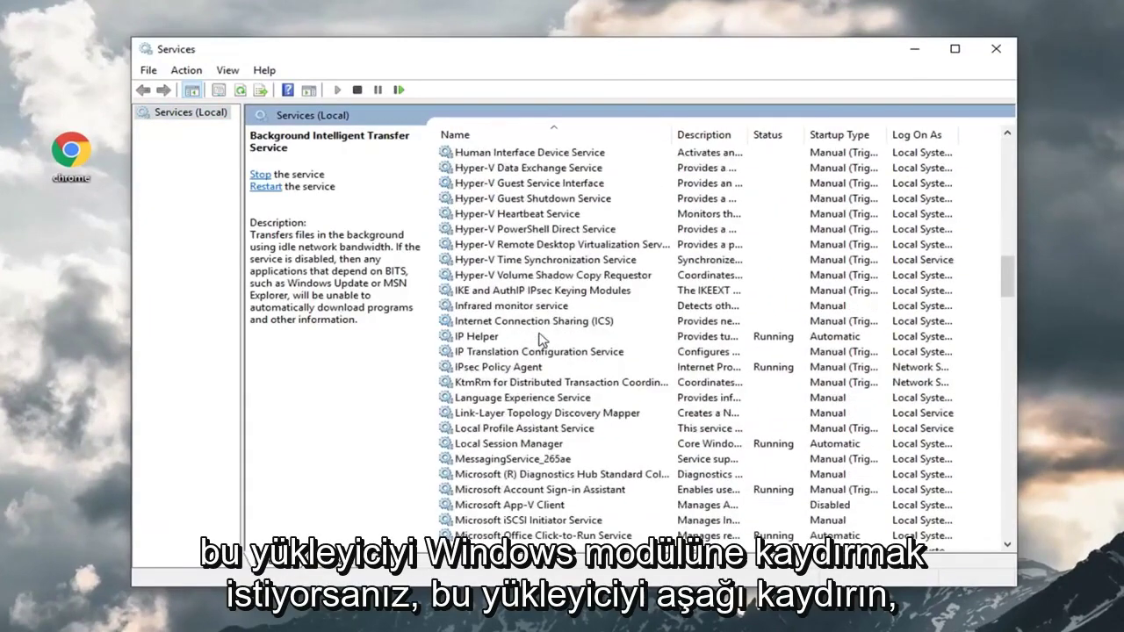
scroll(541, 336, "down", 20)
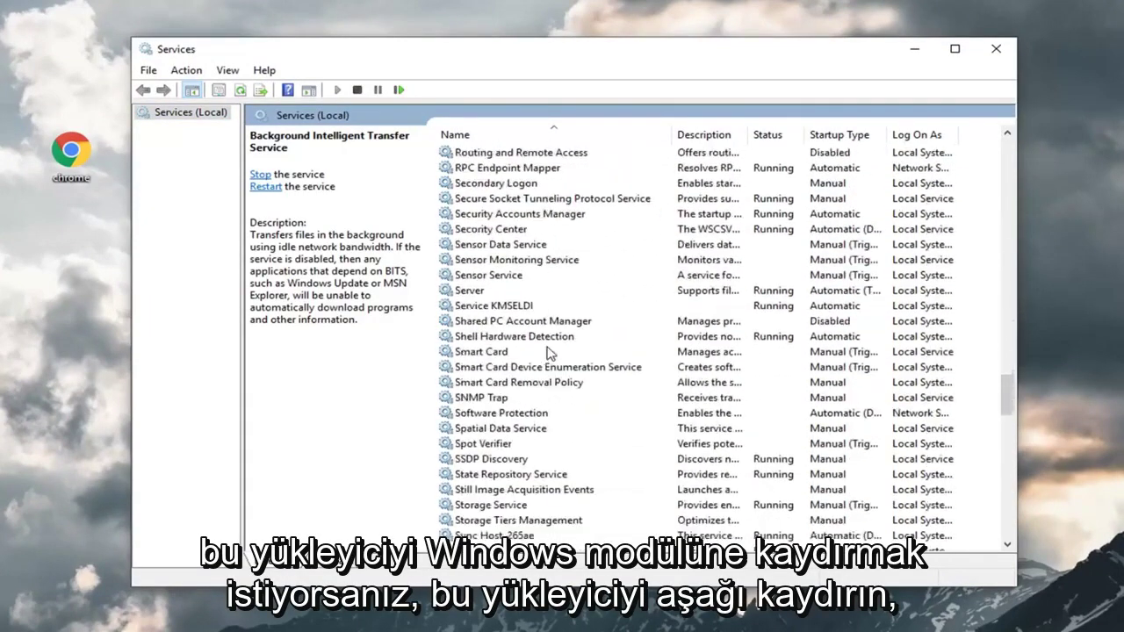
scroll(549, 351, "down", 20)
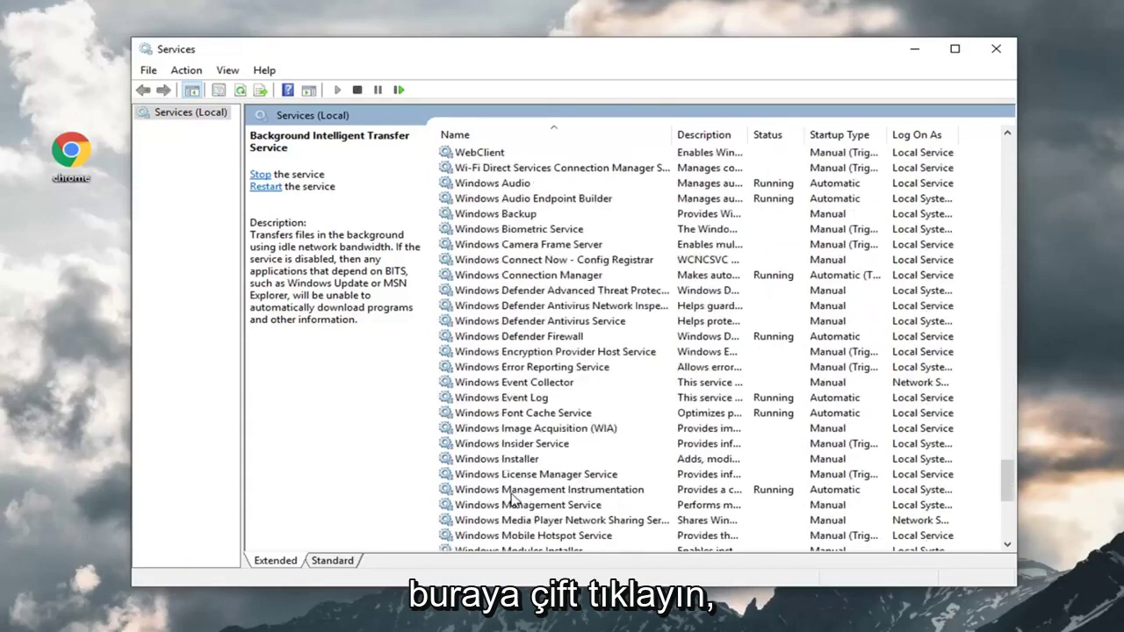
scroll(513, 503, "down", 1)
left_click(511, 506)
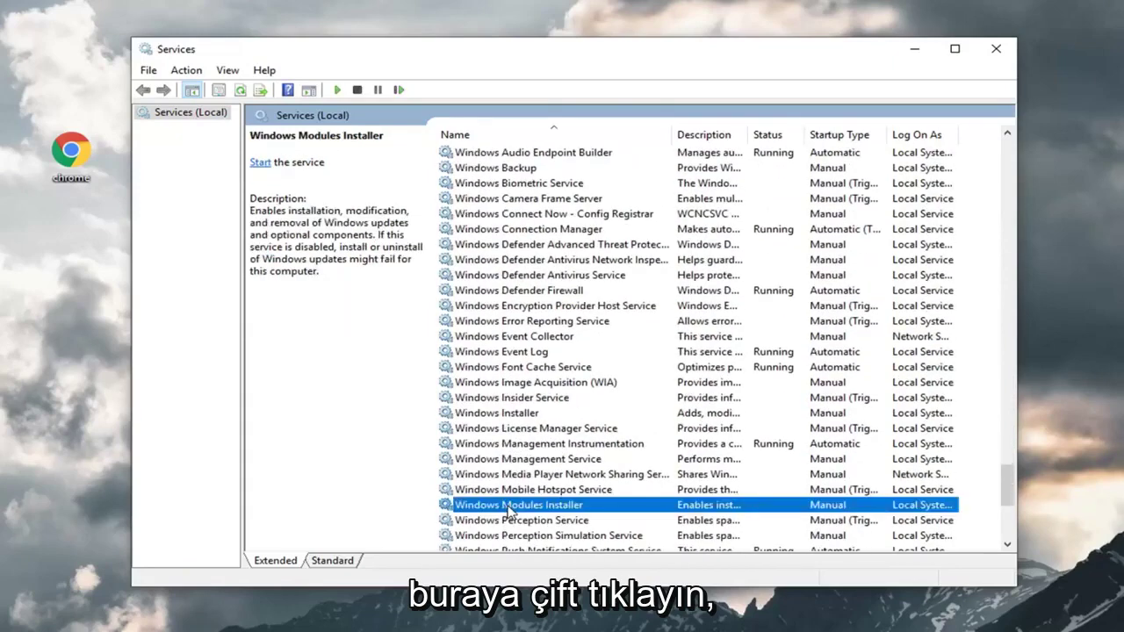
Set Windows Modules Installer's startup type to Automatic, start it, and apply the change
double_click(511, 506)
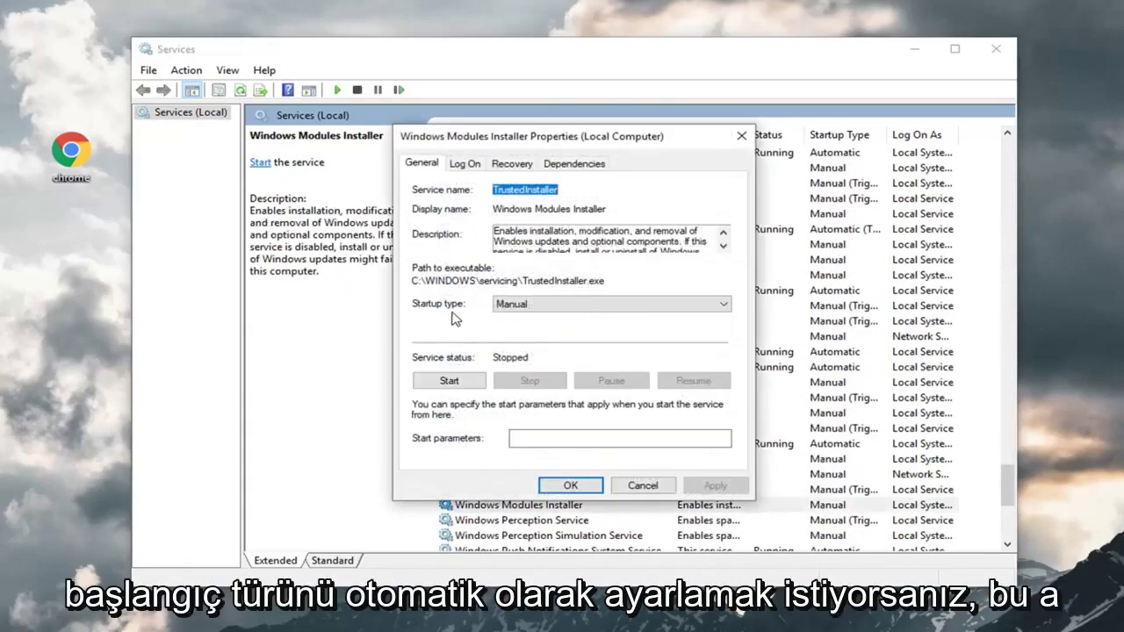
left_click(548, 307)
left_click(534, 309)
left_click(726, 305)
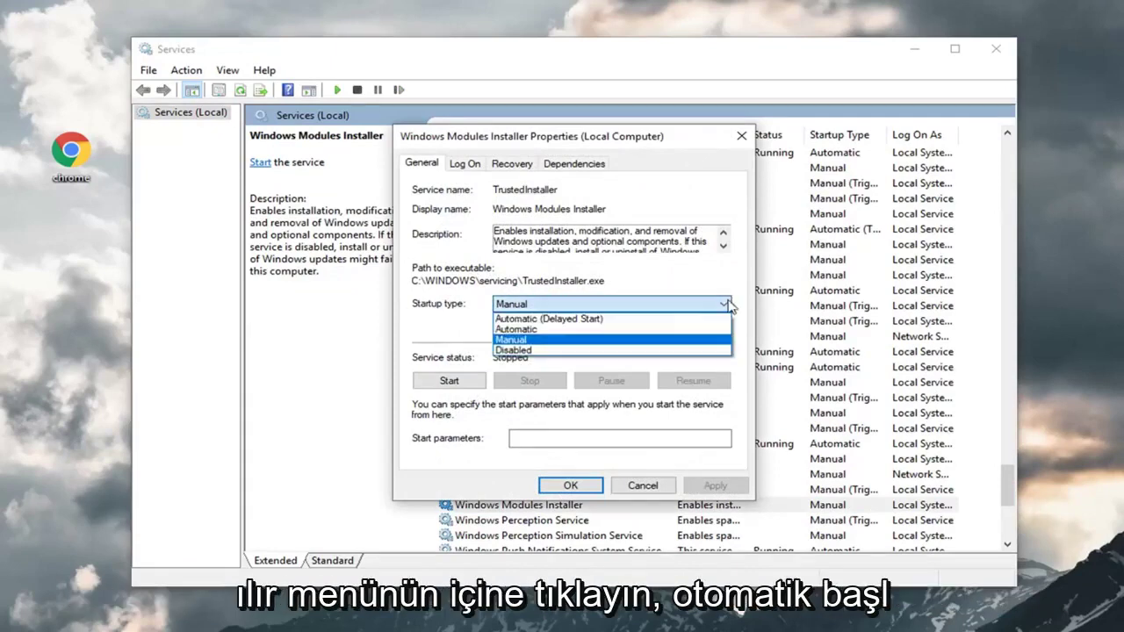
left_click(526, 329)
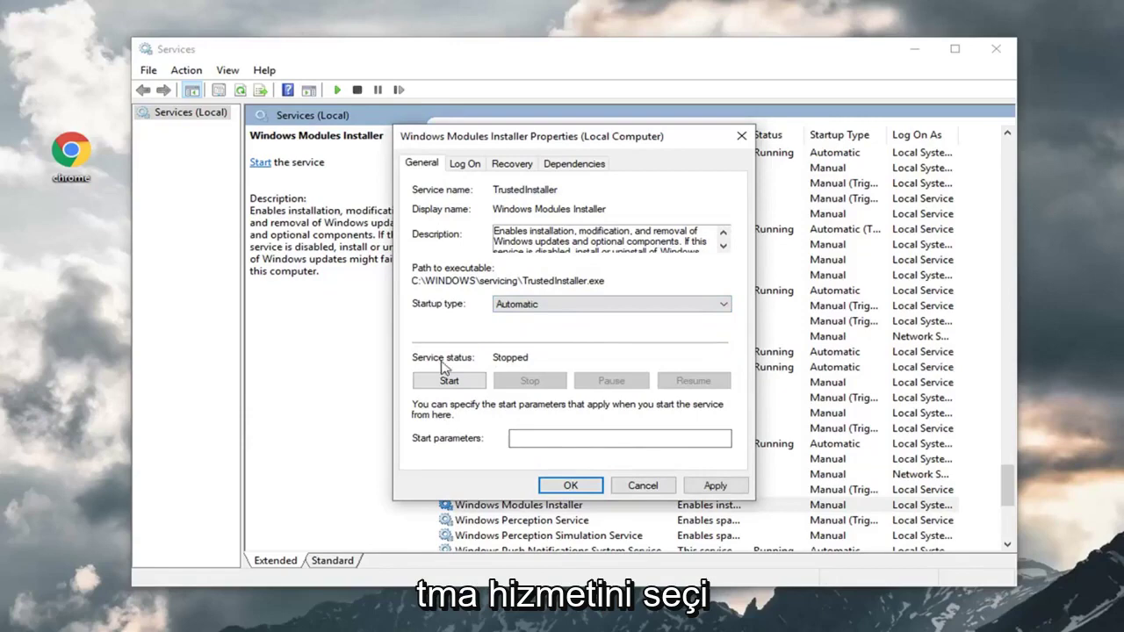
left_click(439, 384)
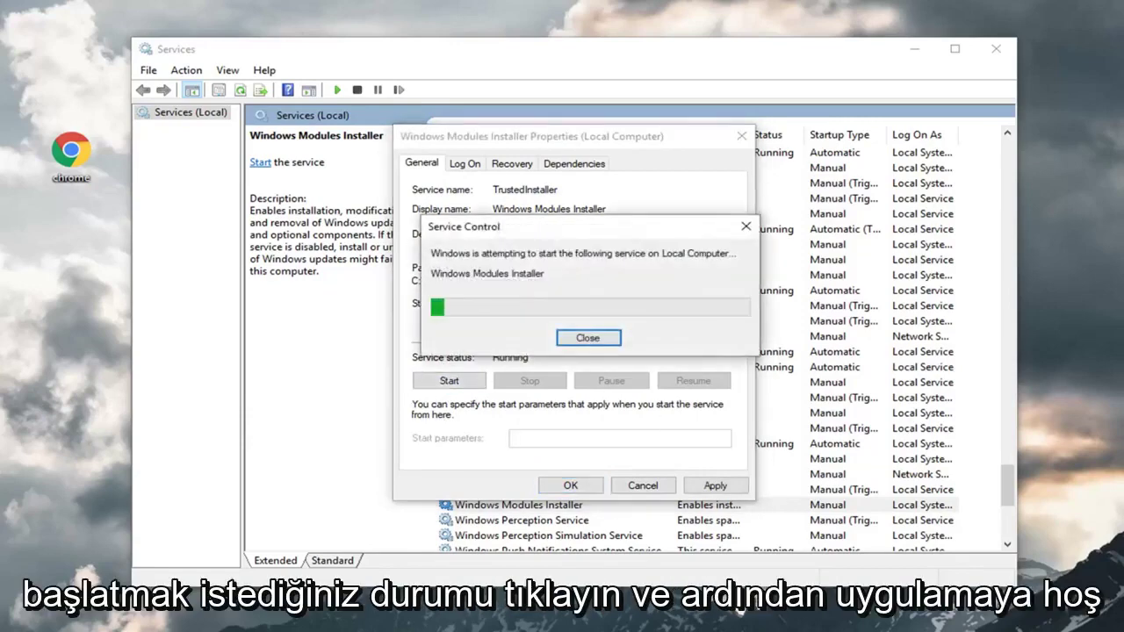
left_click(714, 485)
left_click(568, 485)
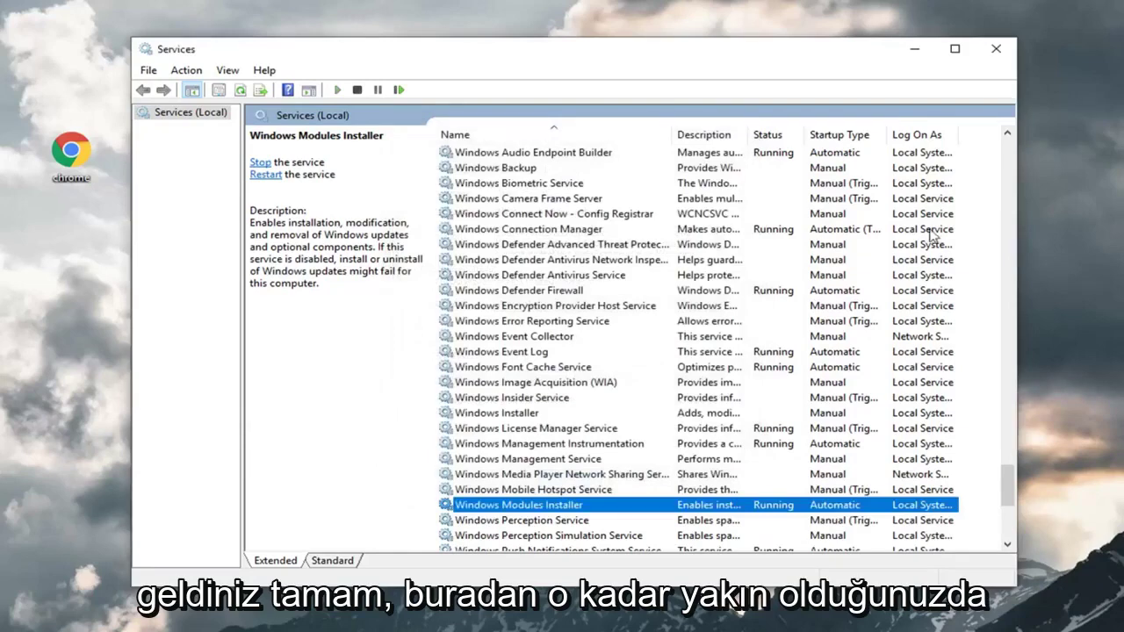
Close Services and run Command Prompt as administrator from a 'cmd' search, approving UAC
left_click(996, 48)
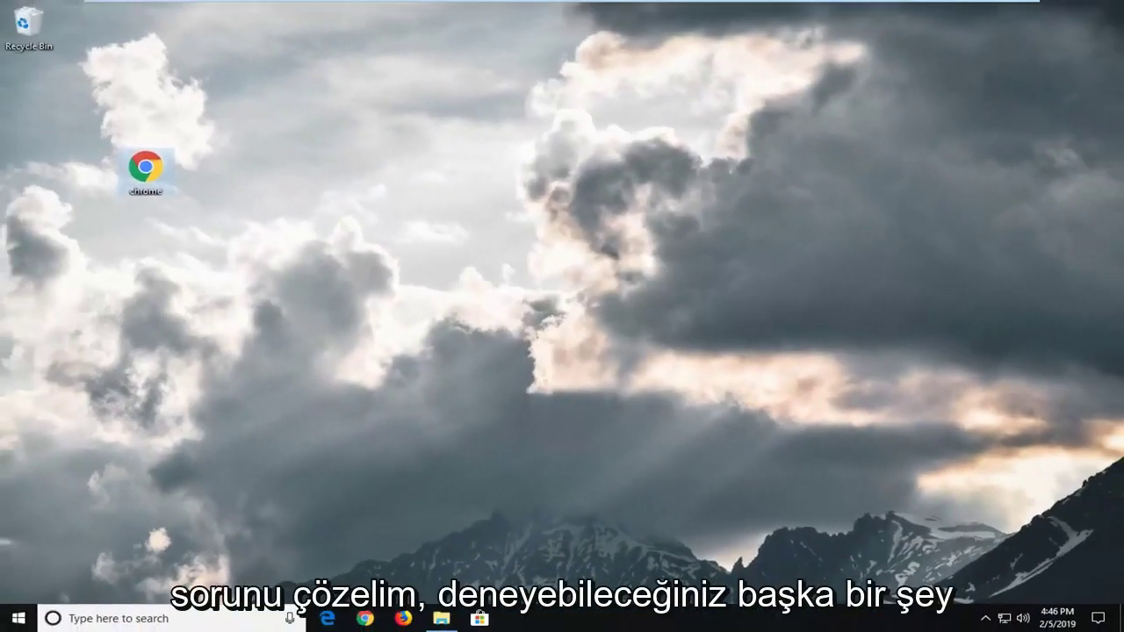
left_click(23, 618)
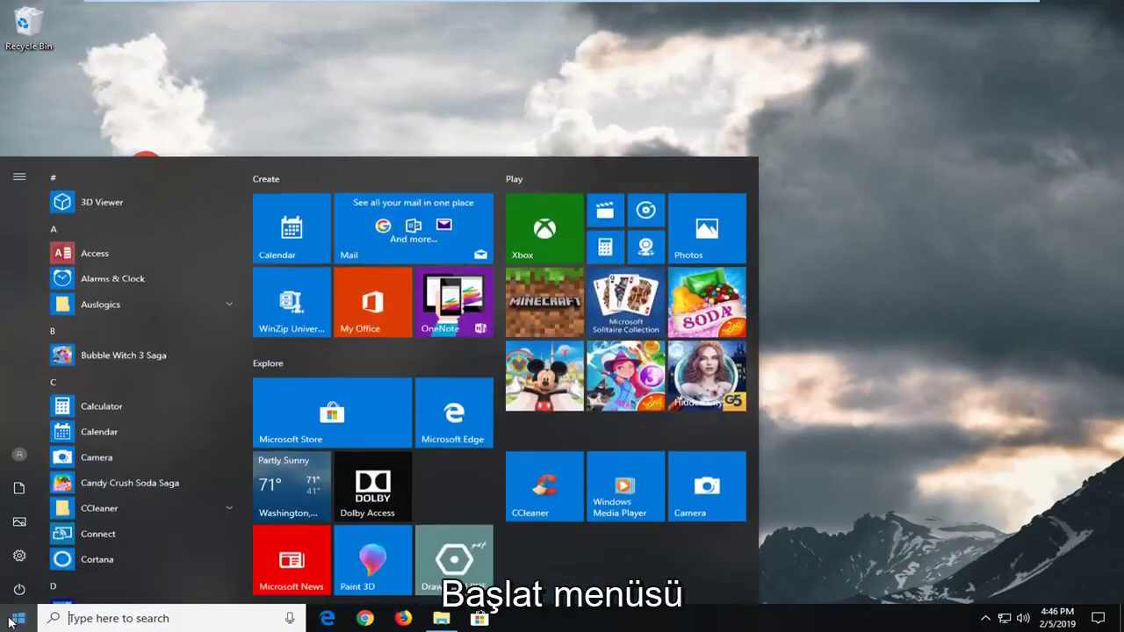
type("cmd")
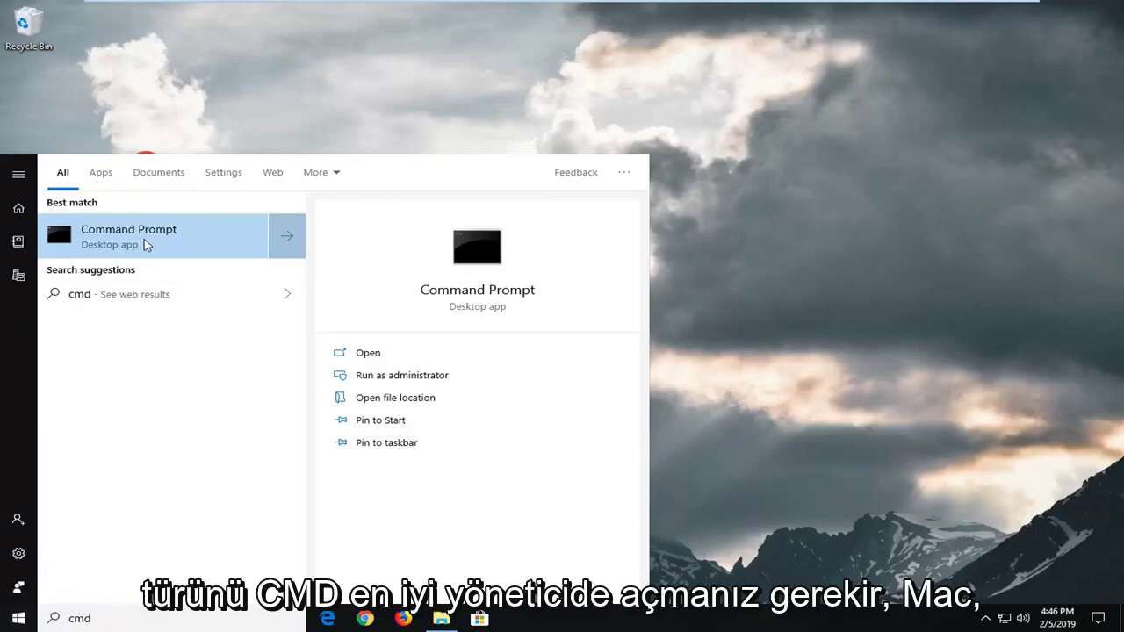
right_click(143, 238)
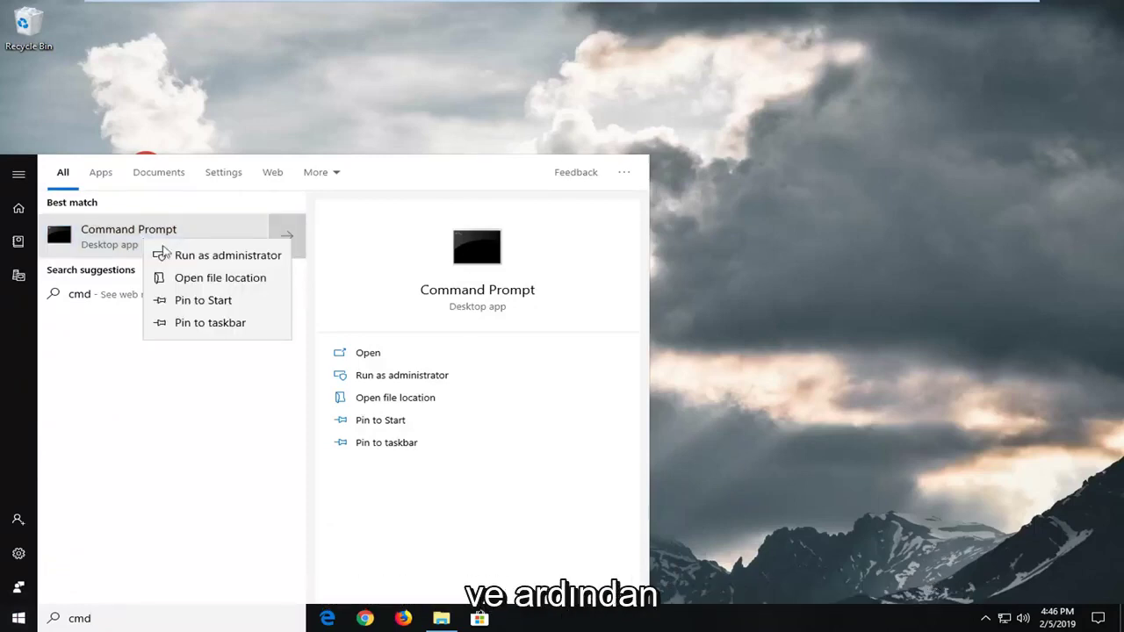
left_click(183, 256)
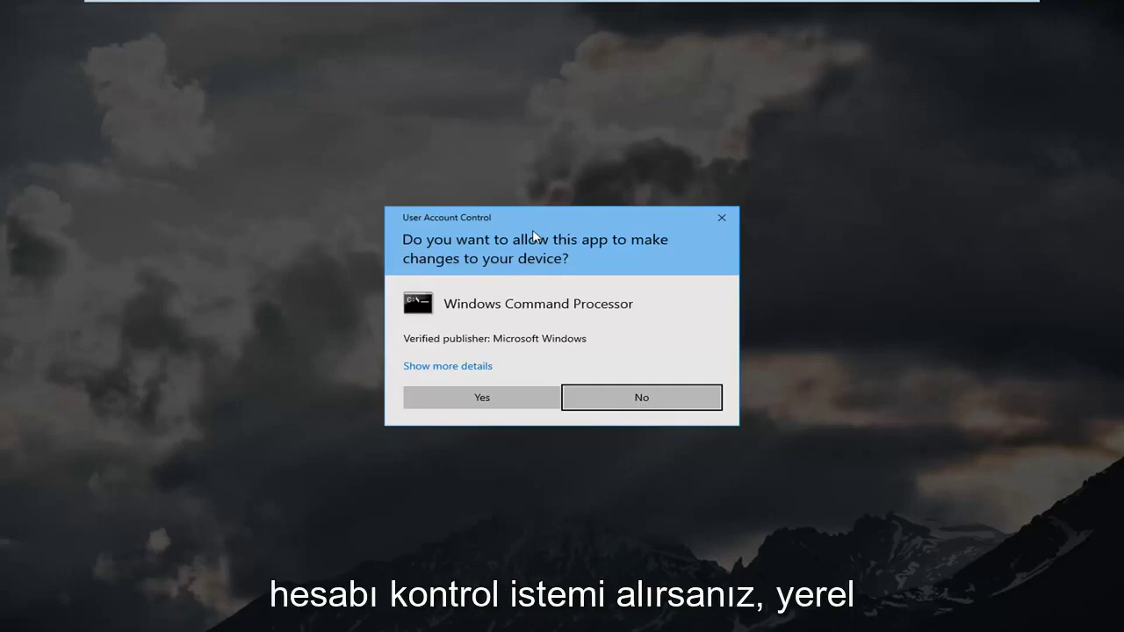
left_click(494, 401)
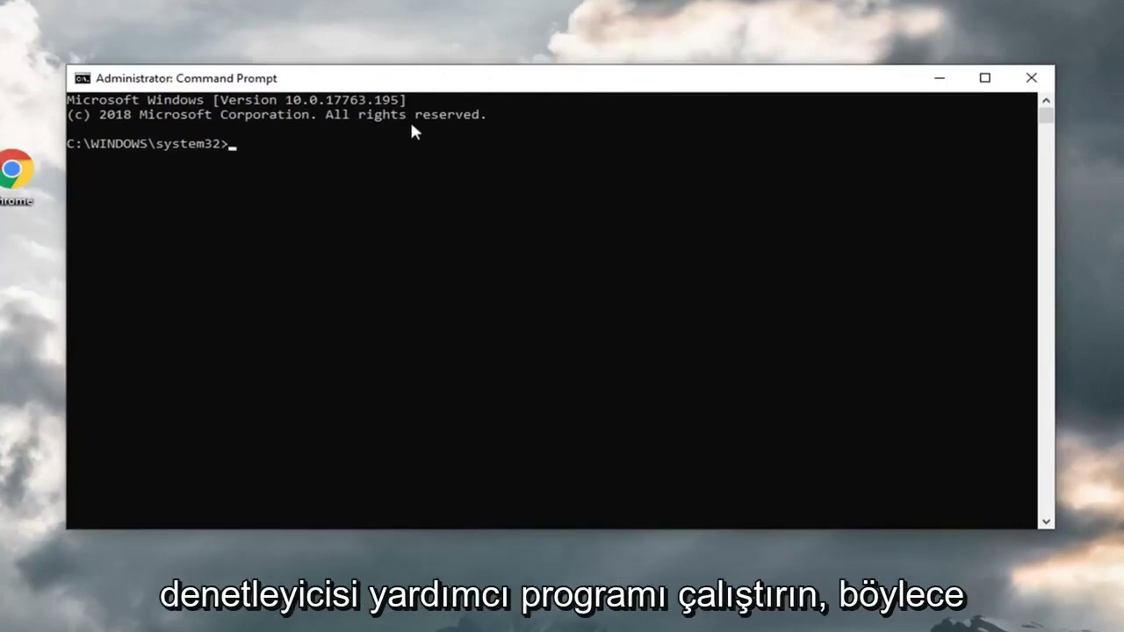
Enter the sfc /scannow command at the administrator prompt
type("sfc ")
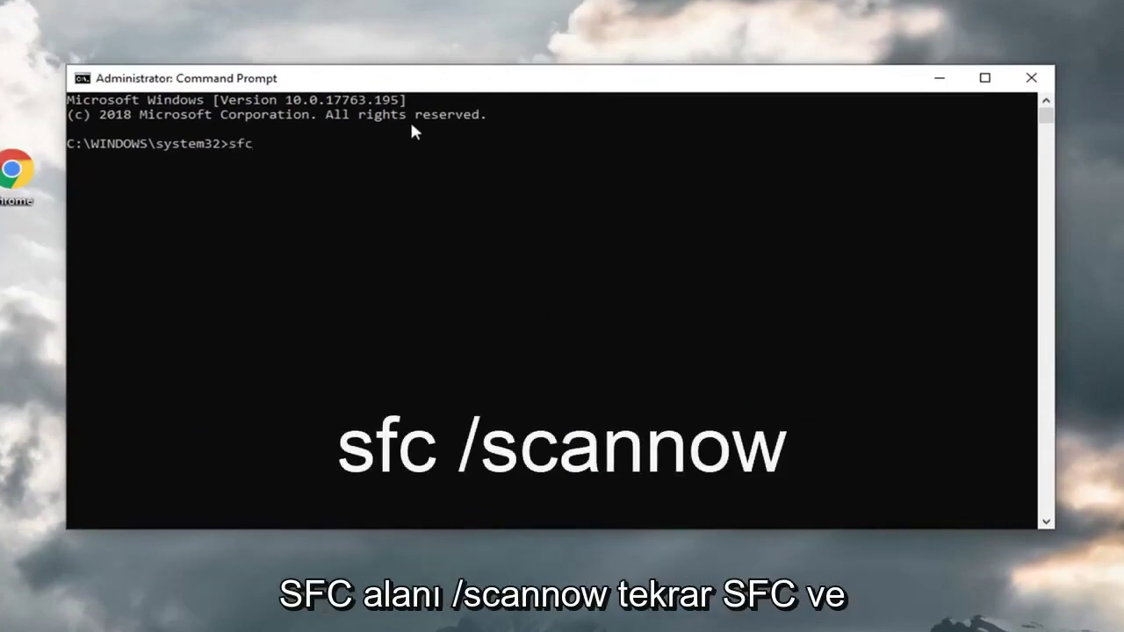
type("/scannow")
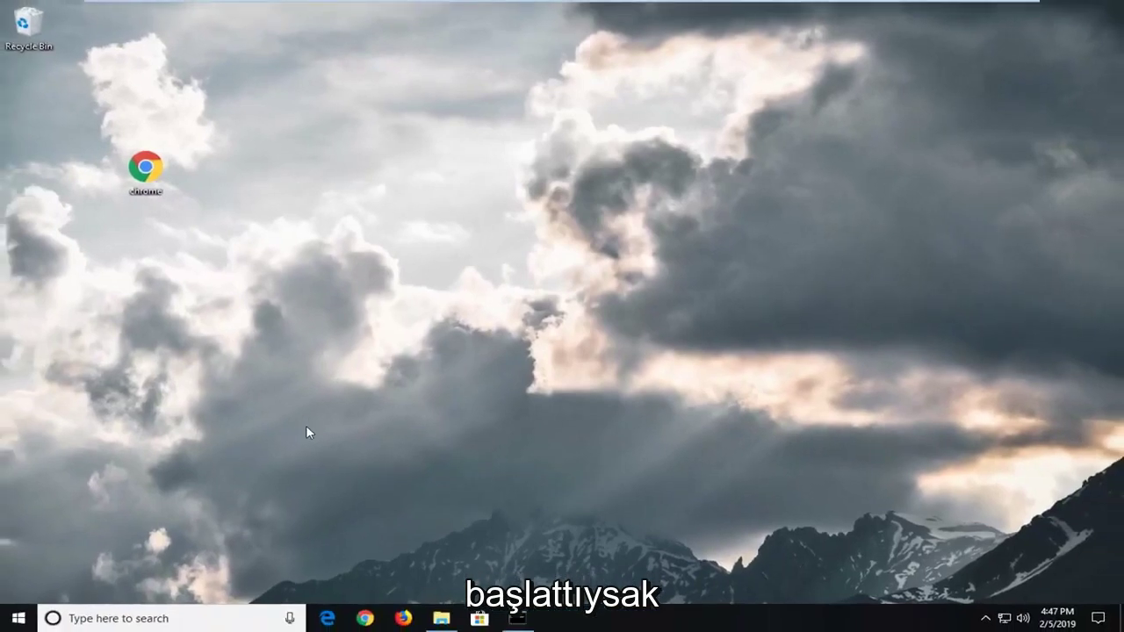
Reopen an elevated cmd window via a 'cmd' Start search, approving the elevation prompt
left_click(14, 622)
type("cm")
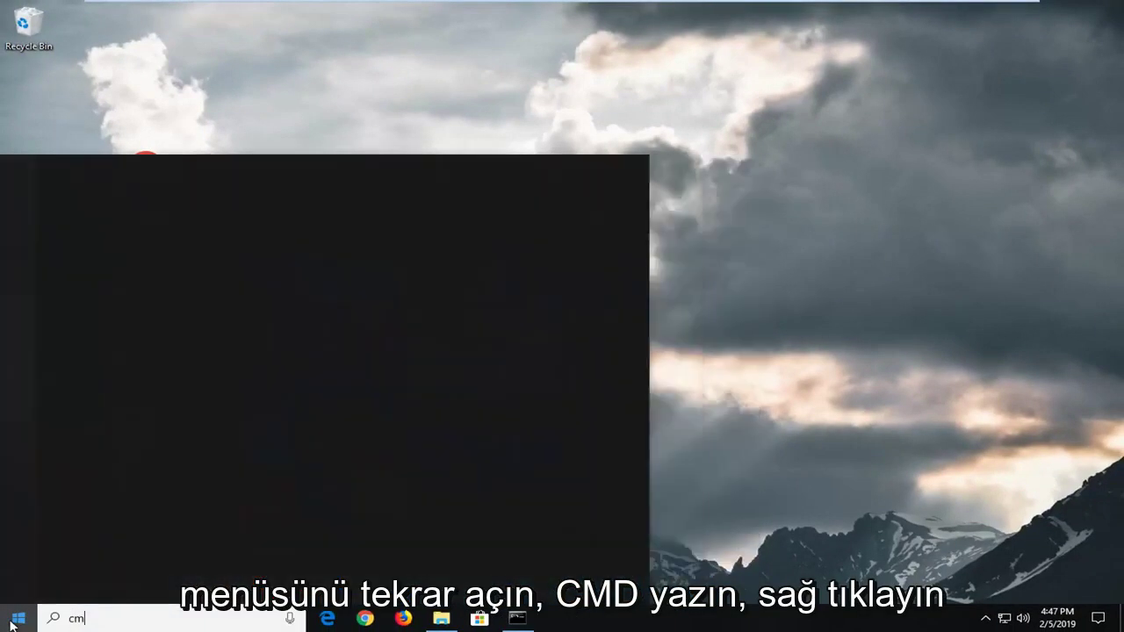
type("d")
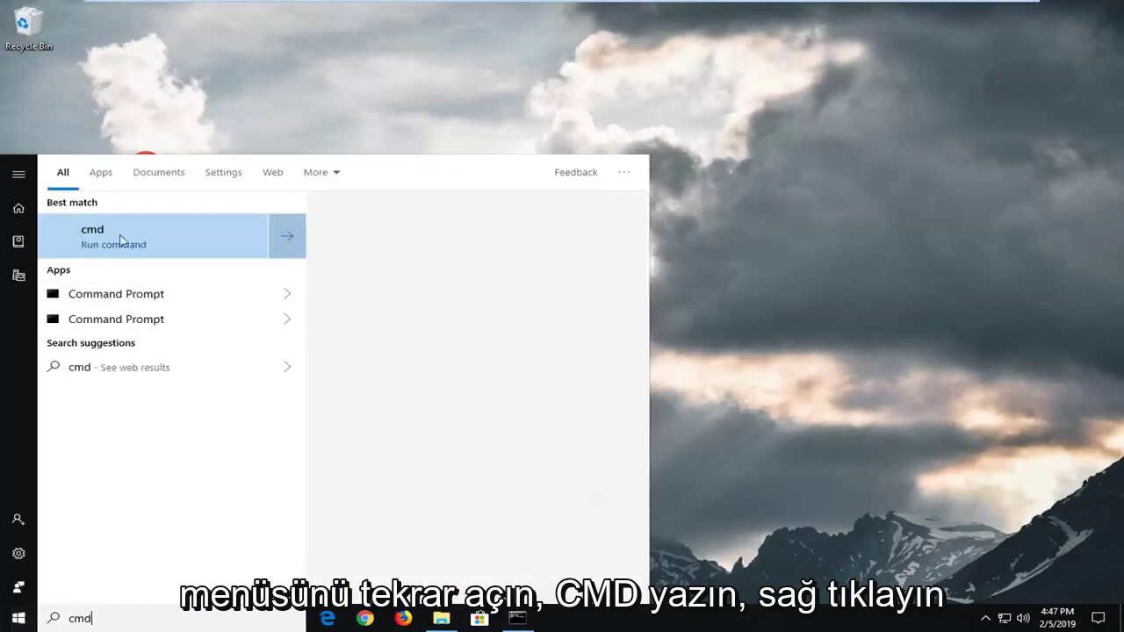
right_click(100, 243)
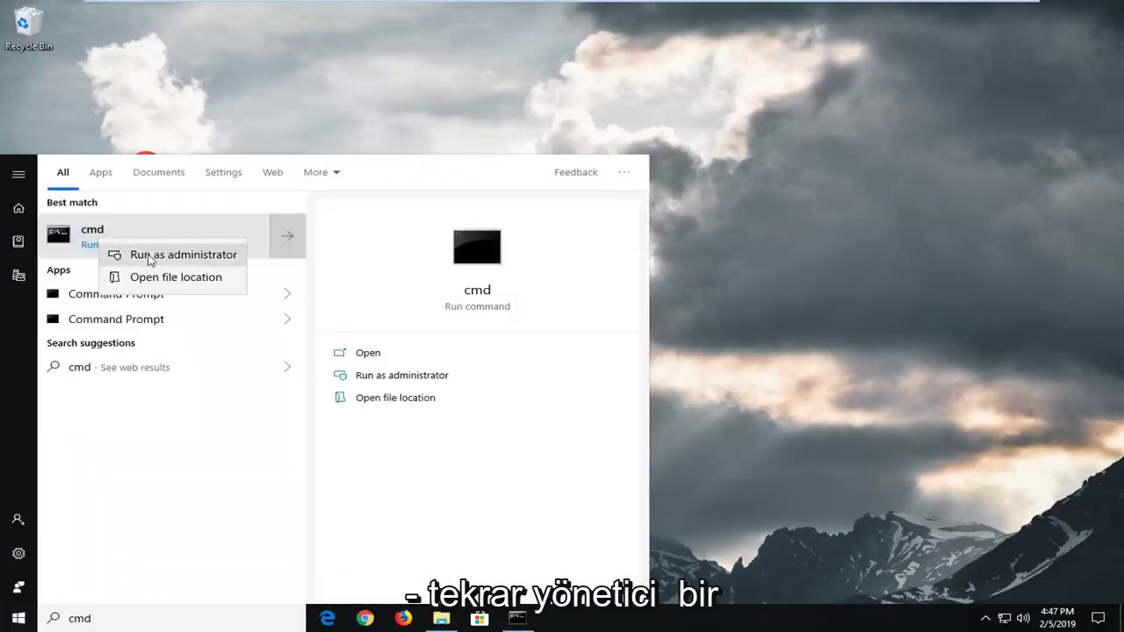
left_click(151, 256)
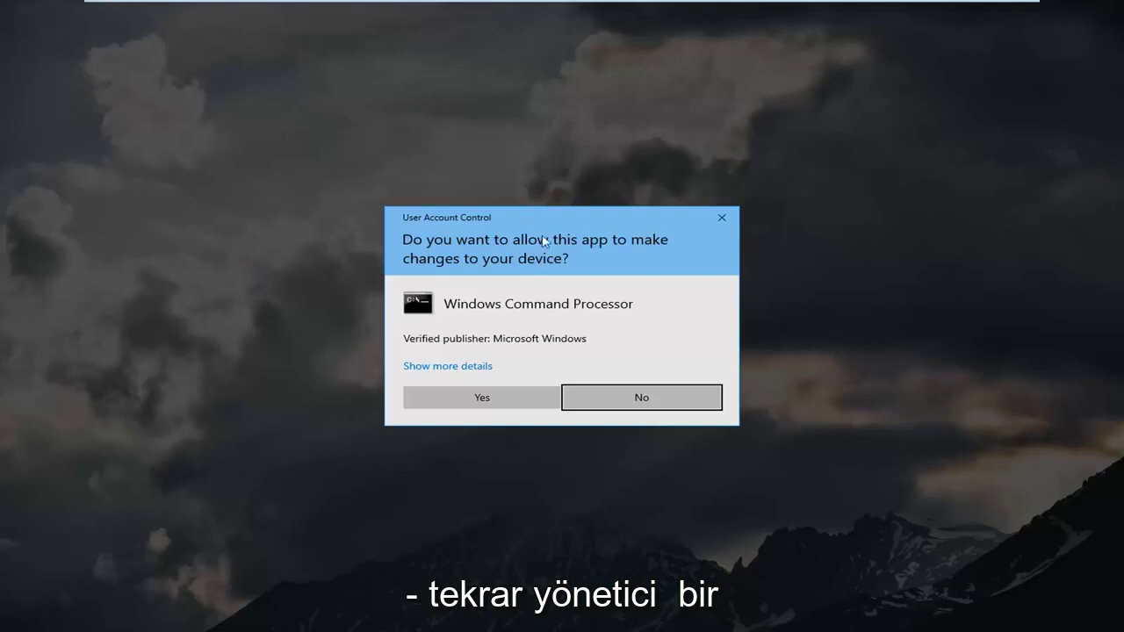
left_click(499, 396)
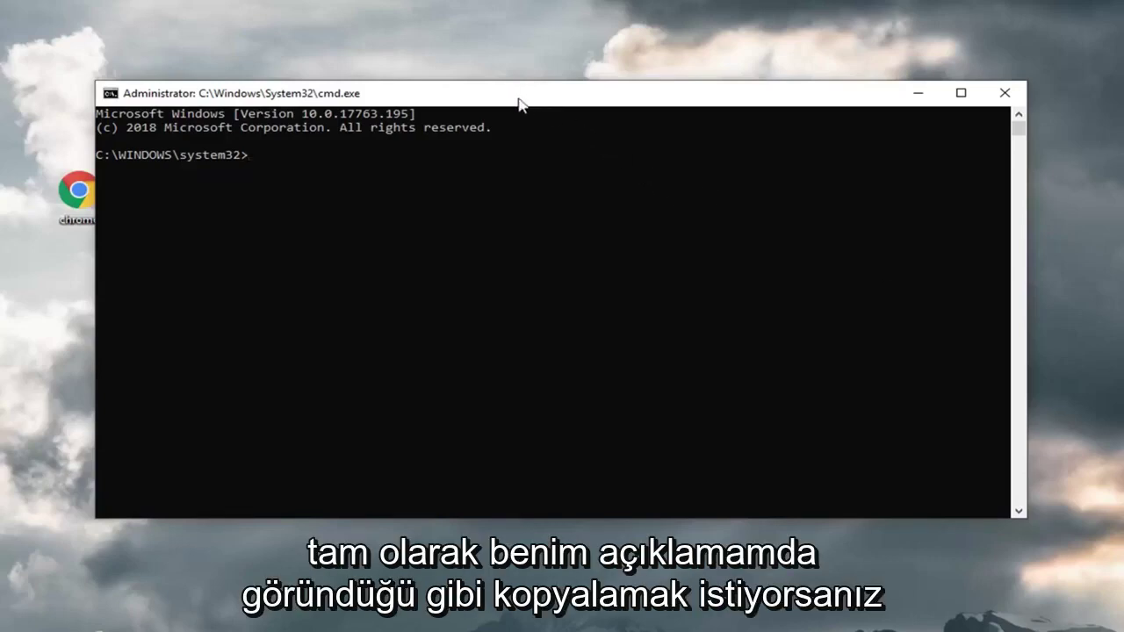
Paste DISM.exe /Online /Cleanup-image /Restorehealth through the window's Edit menu and run it
right_click(586, 99)
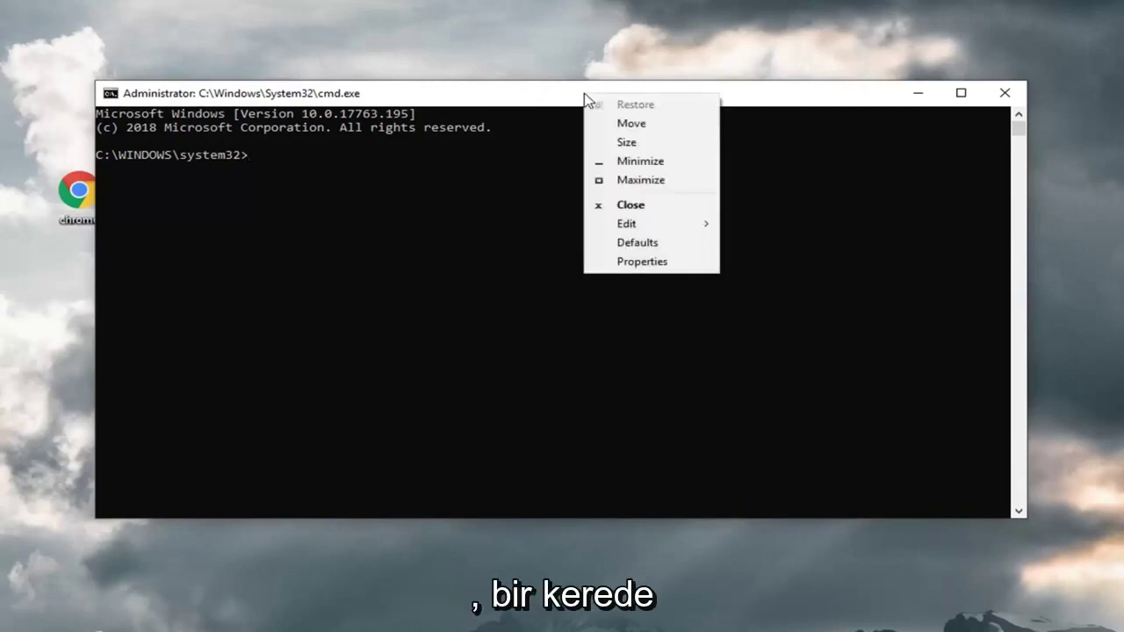
left_click(627, 224)
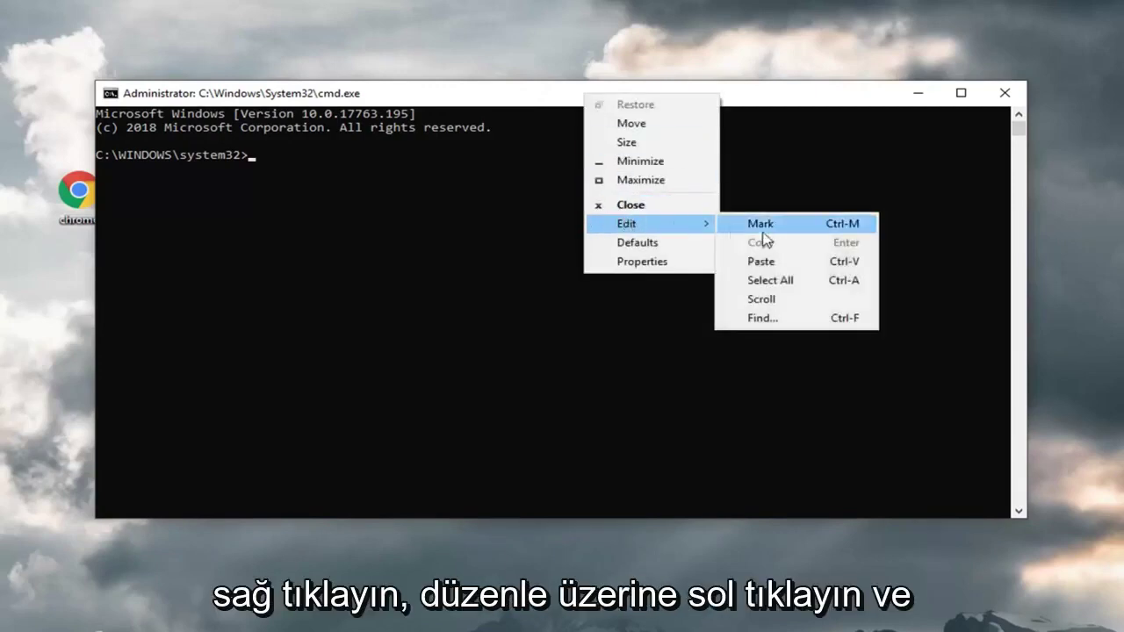
left_click(760, 262)
key("Return")
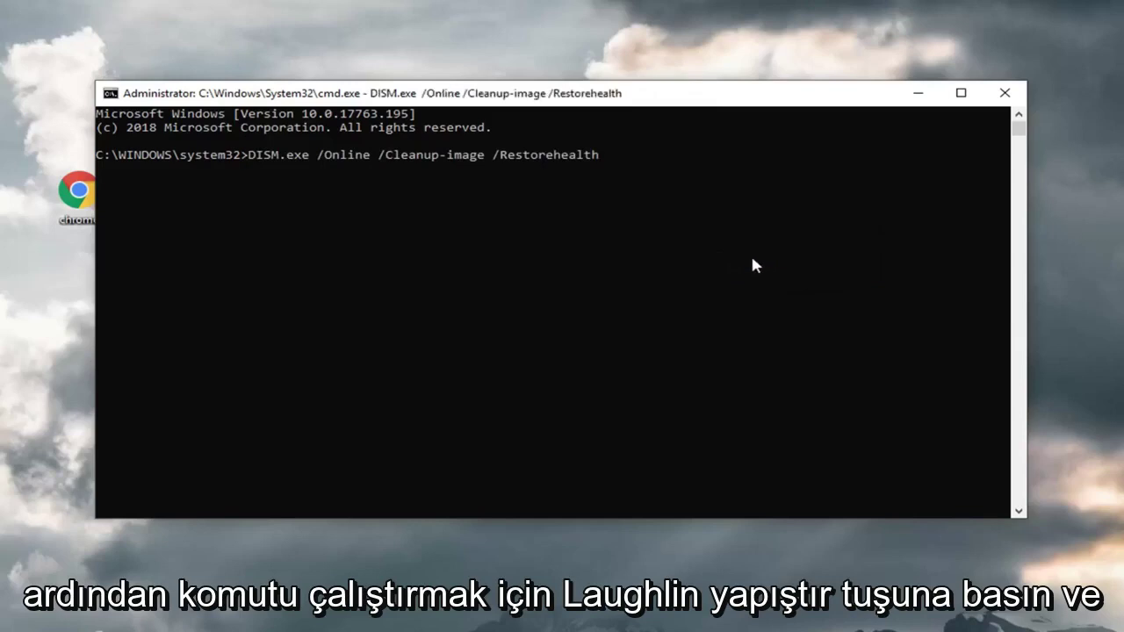